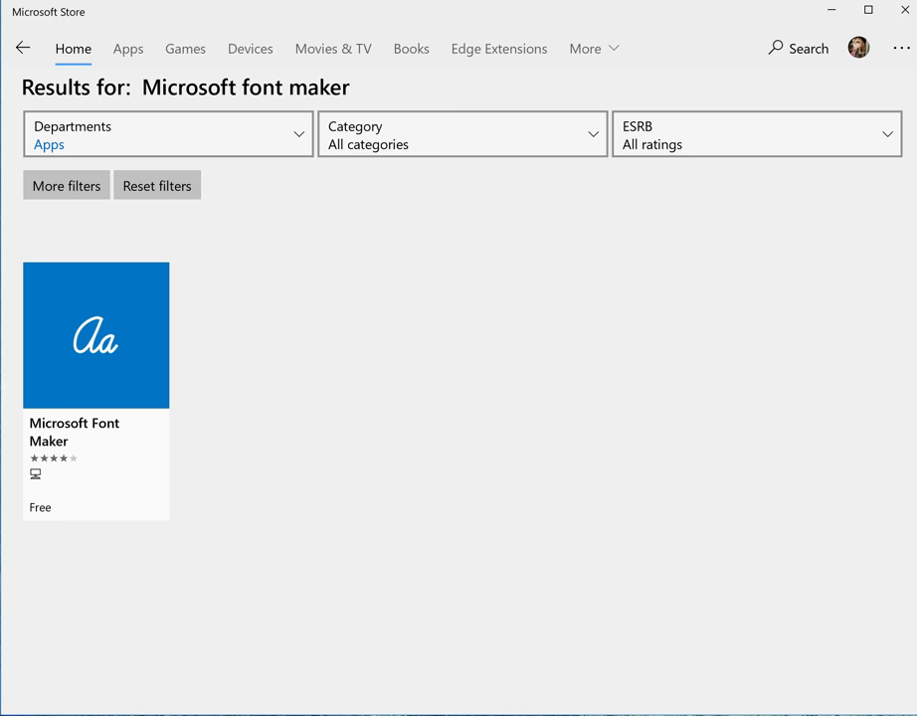
Install Microsoft Font Maker from its Microsoft Store page and launch it
click(91, 343)
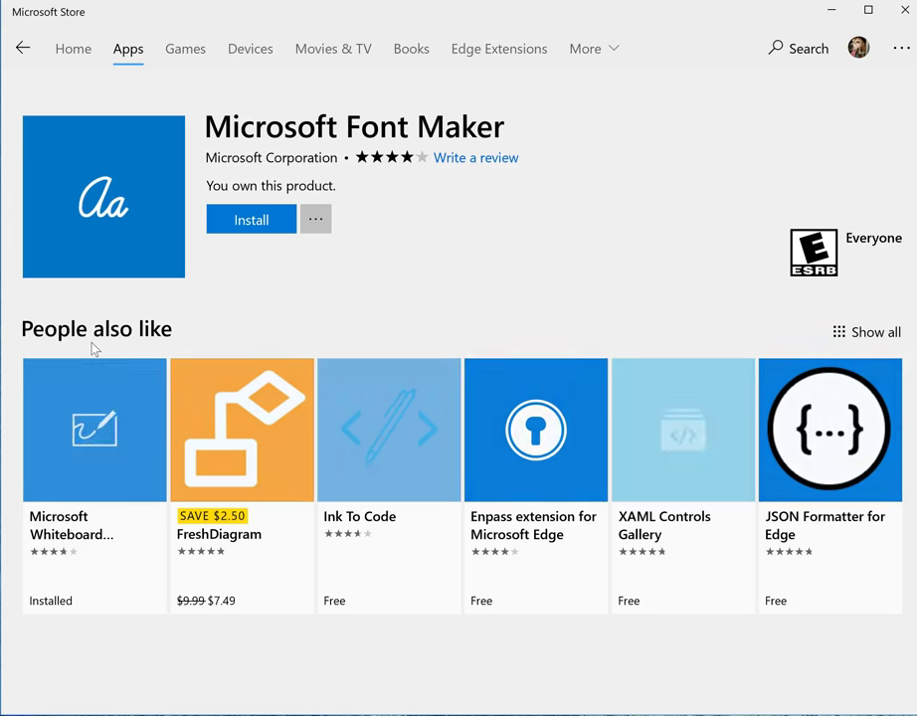
click(254, 220)
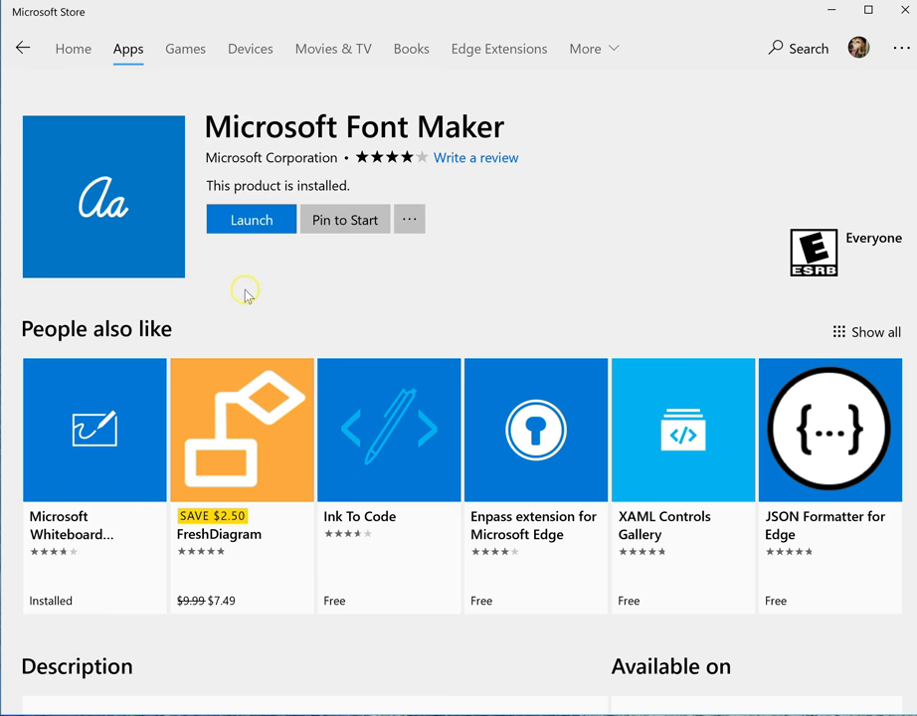
click(249, 224)
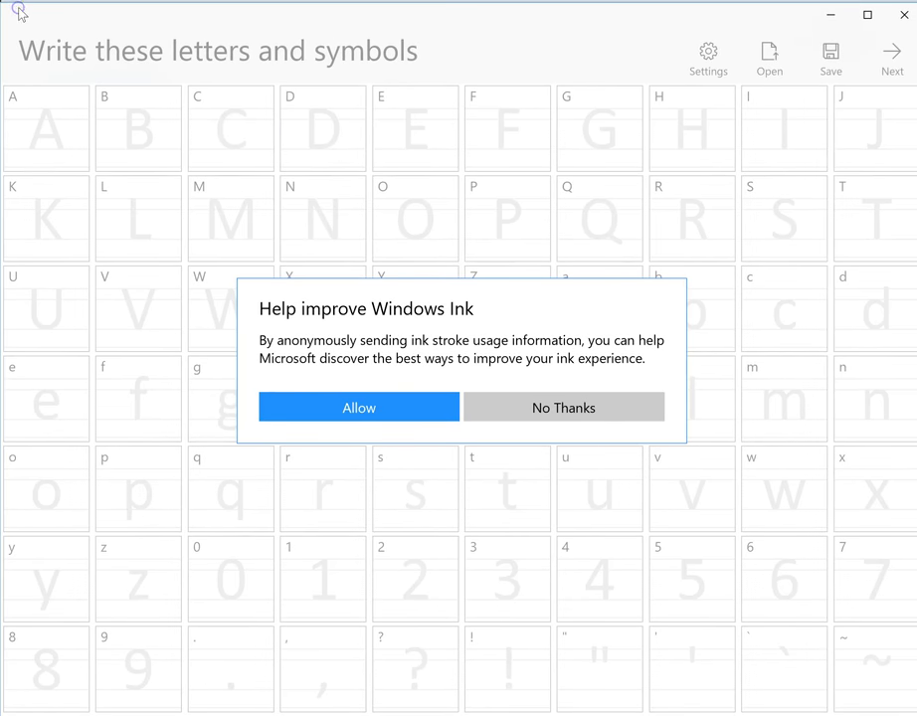
Decline the Windows Ink prompt, then hand-draw glyphs: a triangle for H, a Mickey Mouse head for M, and symbols for digits 1 and 2
click(562, 407)
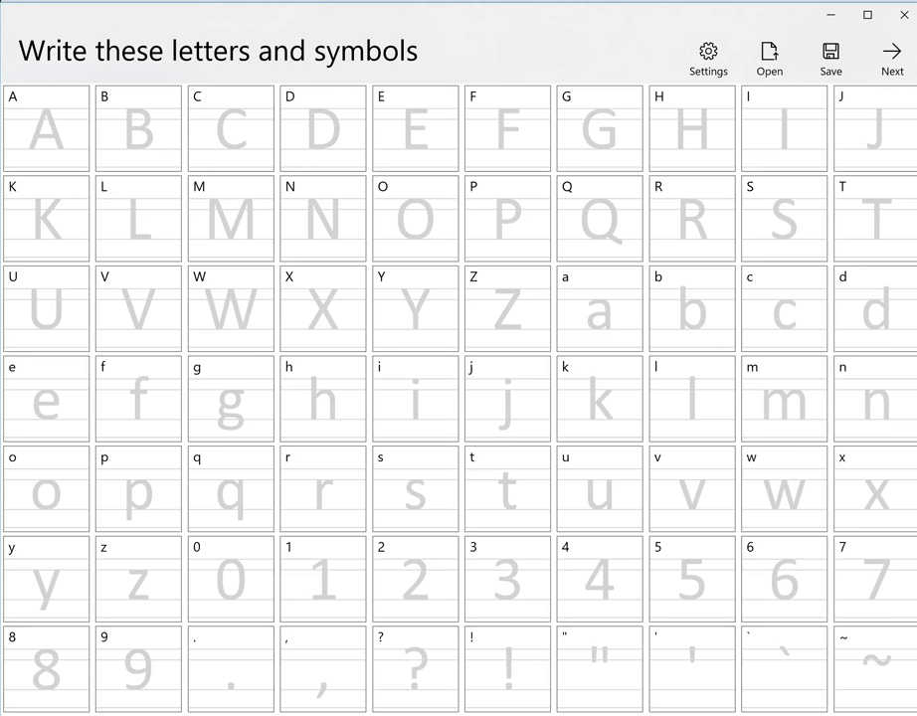
mouse_move(673, 149)
mouse_down()
mouse_move(696, 110)
mouse_move(719, 147)
mouse_up()
drag(667, 149, 719, 146)
mouse_move(701, 123)
mouse_down()
mouse_move(703, 131)
mouse_move(692, 124)
mouse_move(699, 147)
mouse_up()
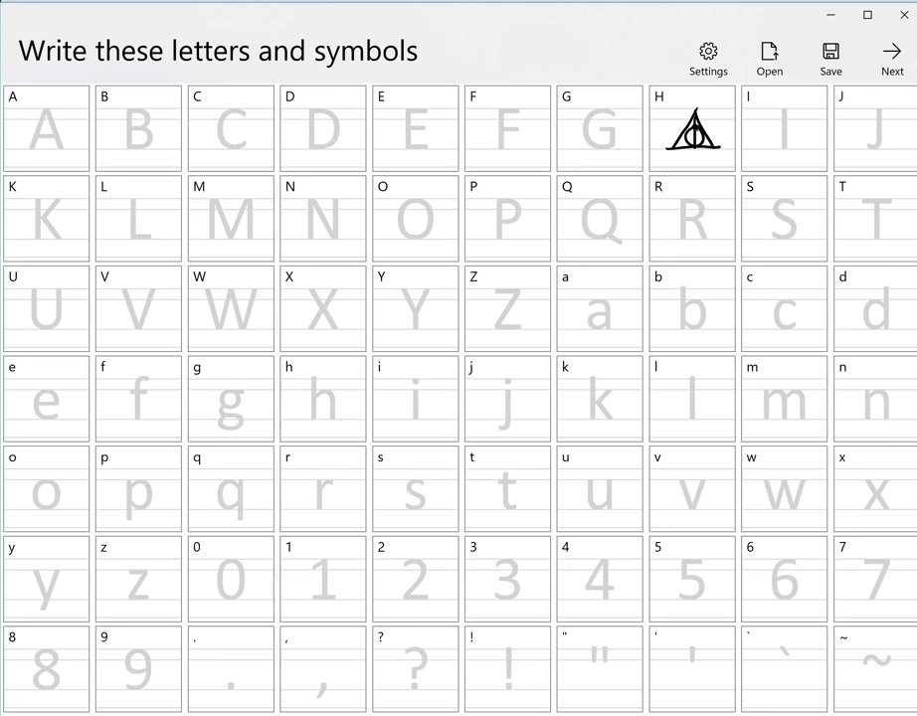
mouse_move(233, 210)
mouse_down()
mouse_move(222, 211)
mouse_move(244, 202)
mouse_move(241, 211)
mouse_up()
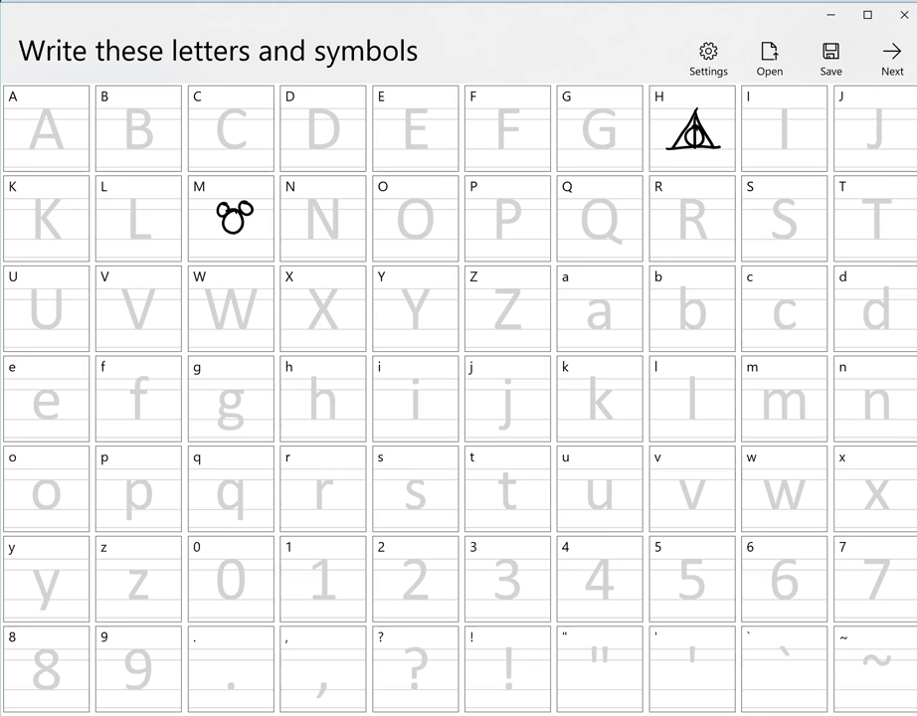
mouse_move(324, 559)
mouse_down()
mouse_move(325, 597)
mouse_move(325, 562)
mouse_up()
mouse_move(404, 566)
mouse_down()
mouse_move(413, 560)
mouse_move(404, 597)
mouse_move(432, 598)
mouse_move(404, 563)
mouse_up()
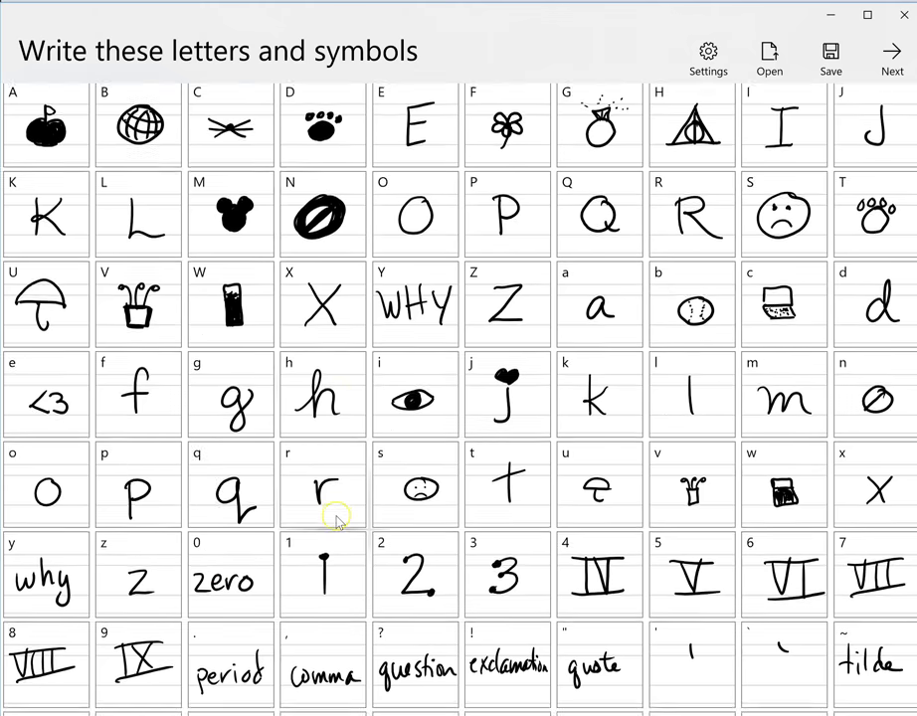
scroll(338, 521, down, 5)
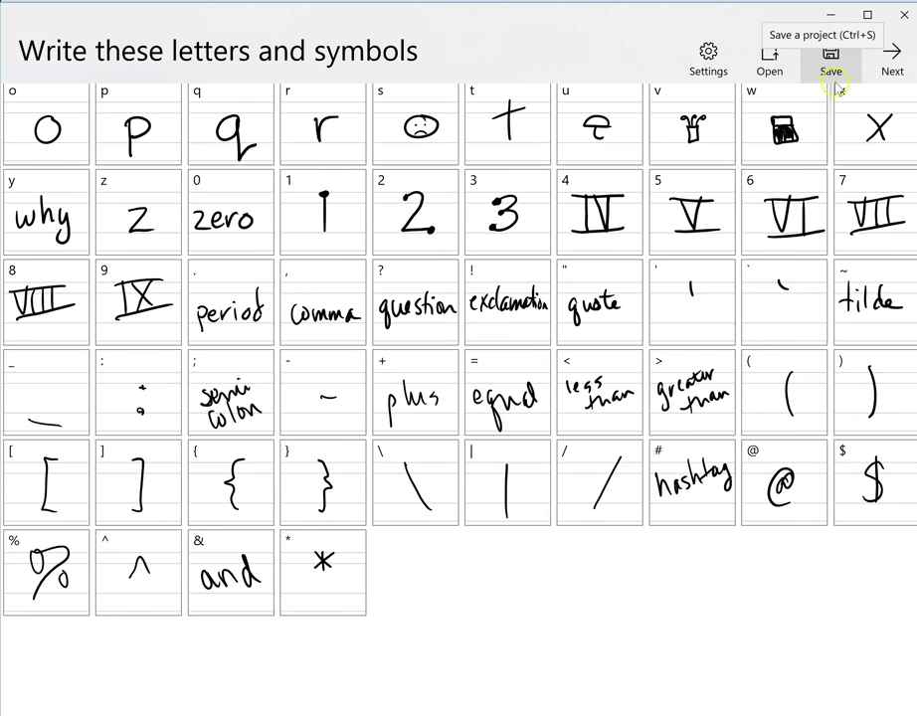
Handwrite the three sample sentences on the sentence page and continue to the sizing page
click(892, 65)
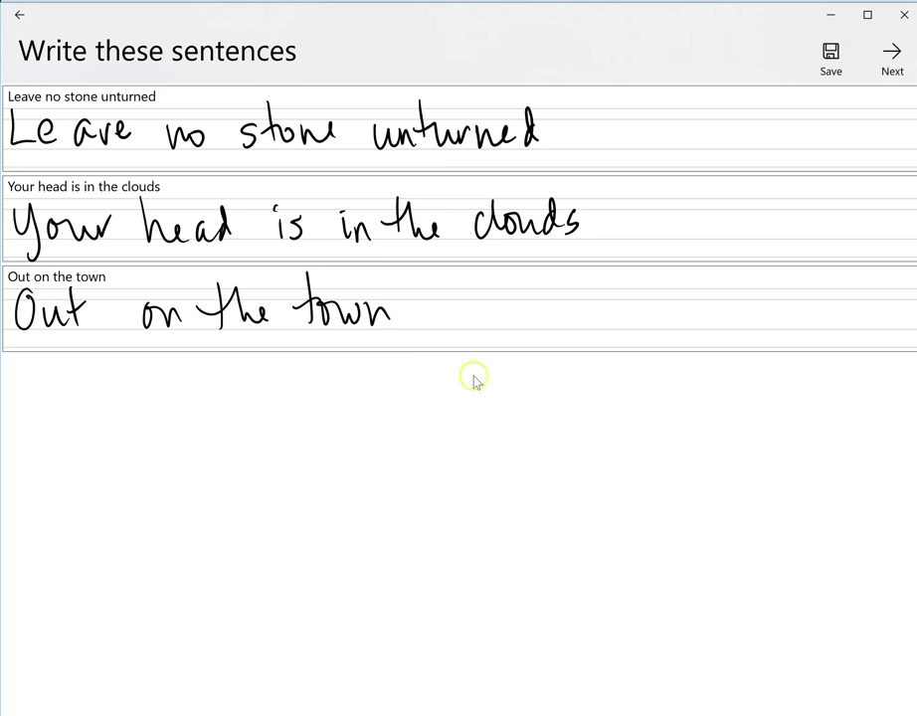
click(892, 57)
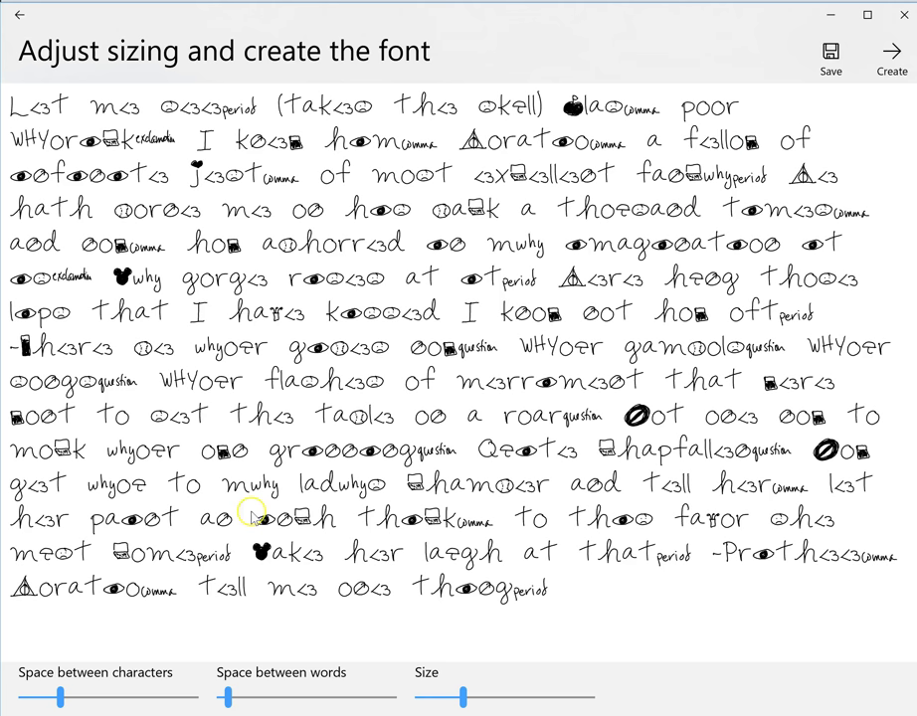
Drag the 'Space between words' slider to the right to widen word spacing
click(228, 699)
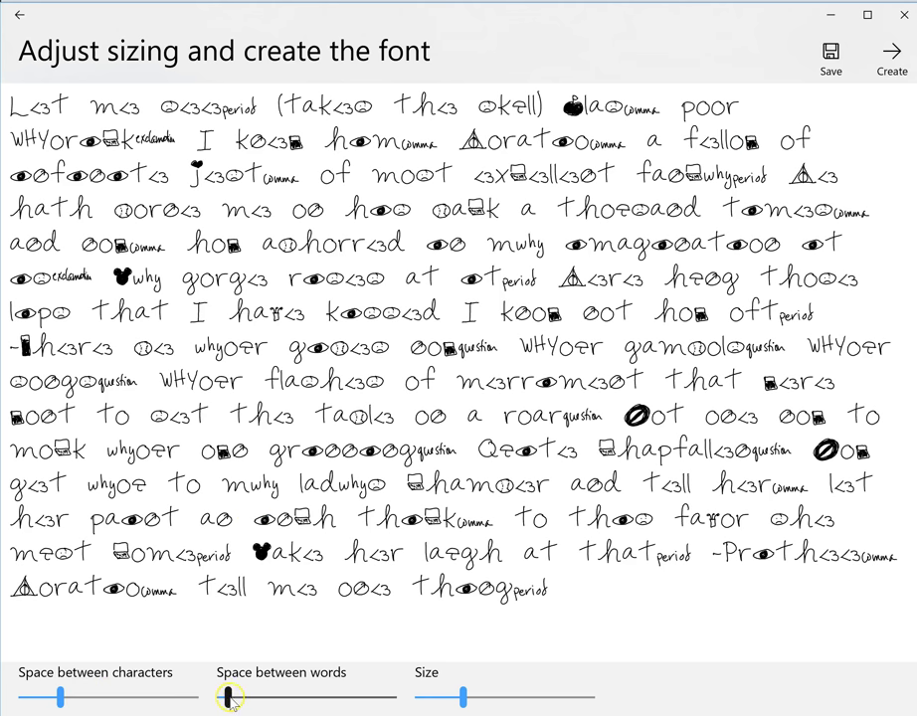
drag(228, 699, 281, 703)
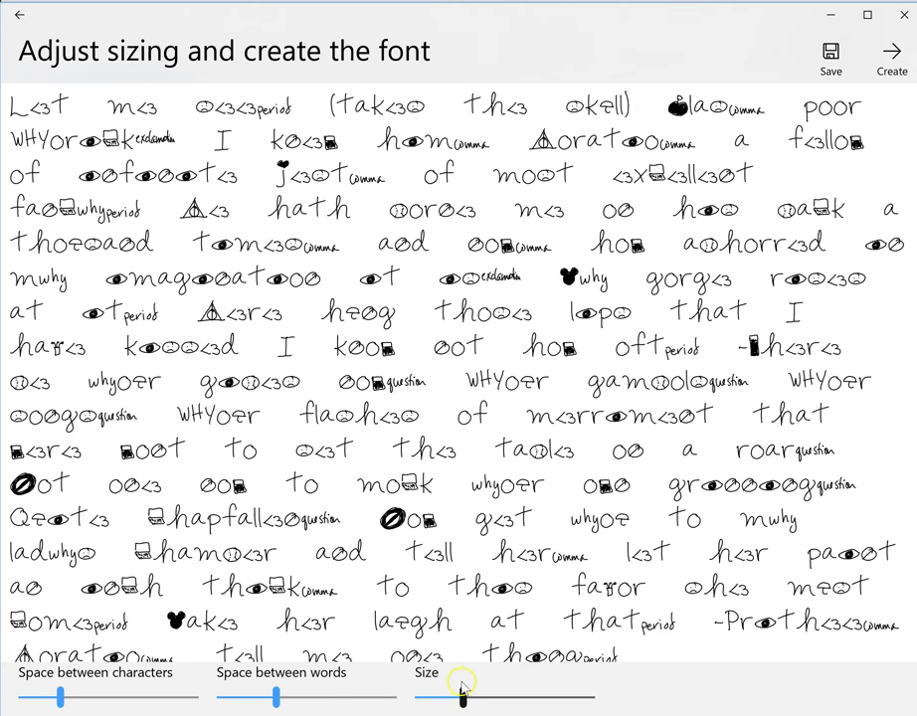
Create the font, replacing 'MyFont' with 'My Secret Code', and save the TTF to the Desktop
click(890, 62)
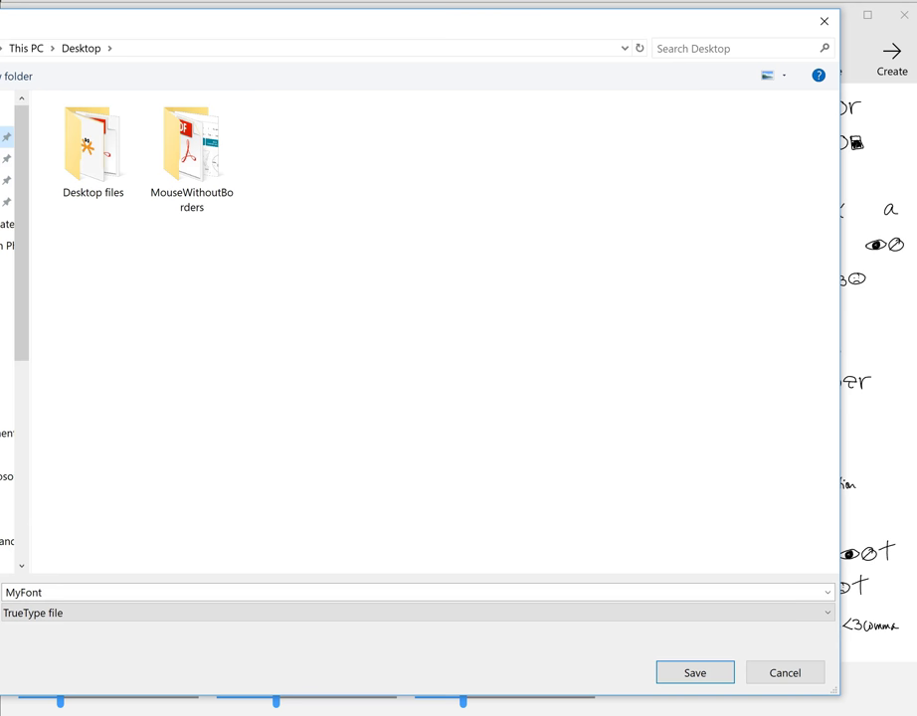
click(50, 592)
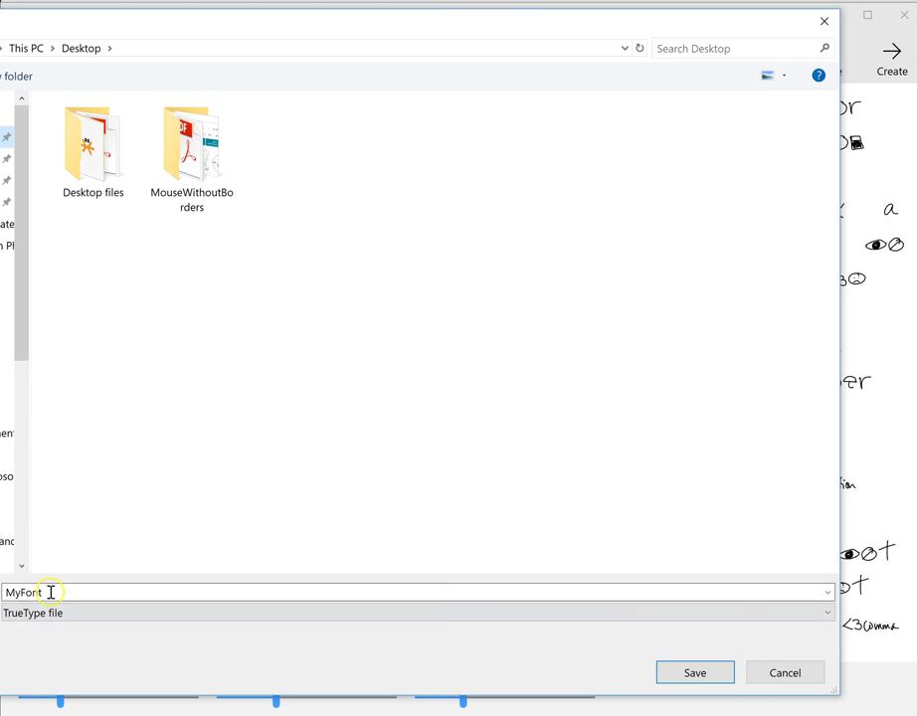
double_click(50, 592)
text(My S)
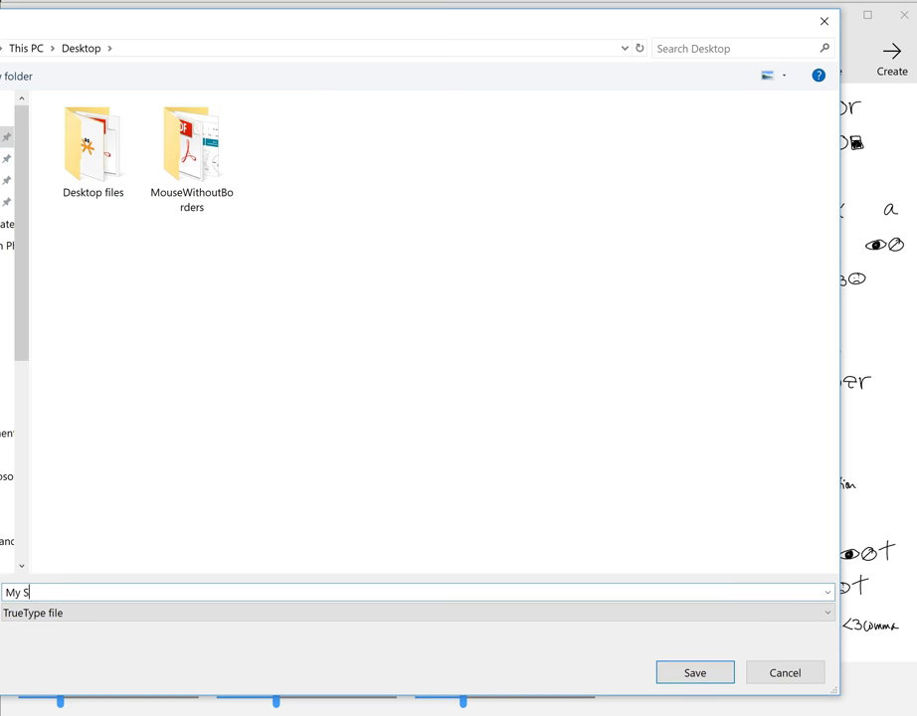
text(ecret Code)
click(695, 675)
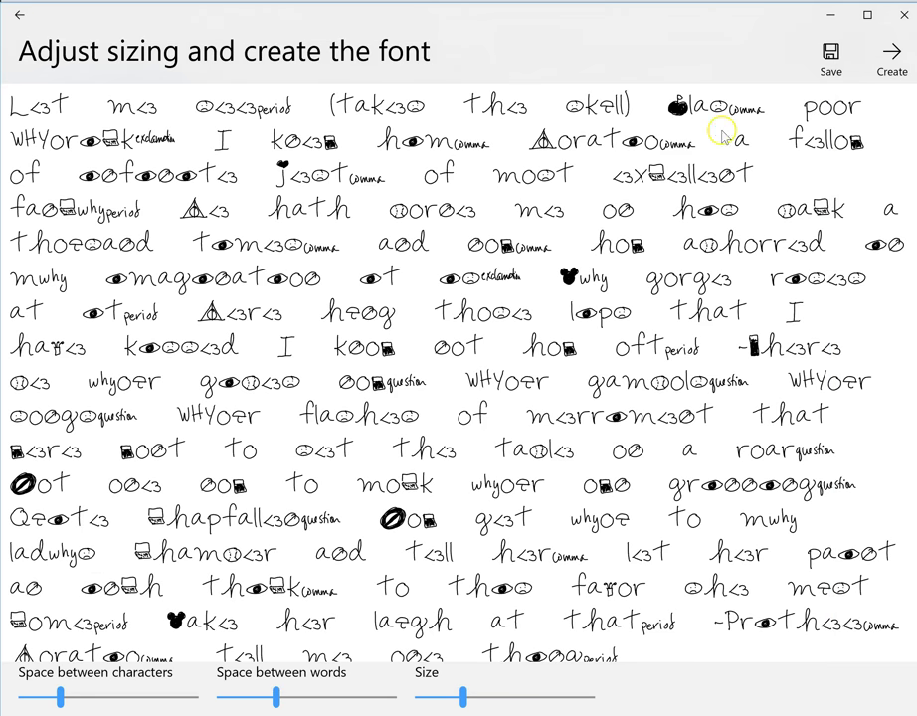
Close Font Maker and drag the My Secret Code file from the desktop into Control Panel's Fonts folder
click(903, 17)
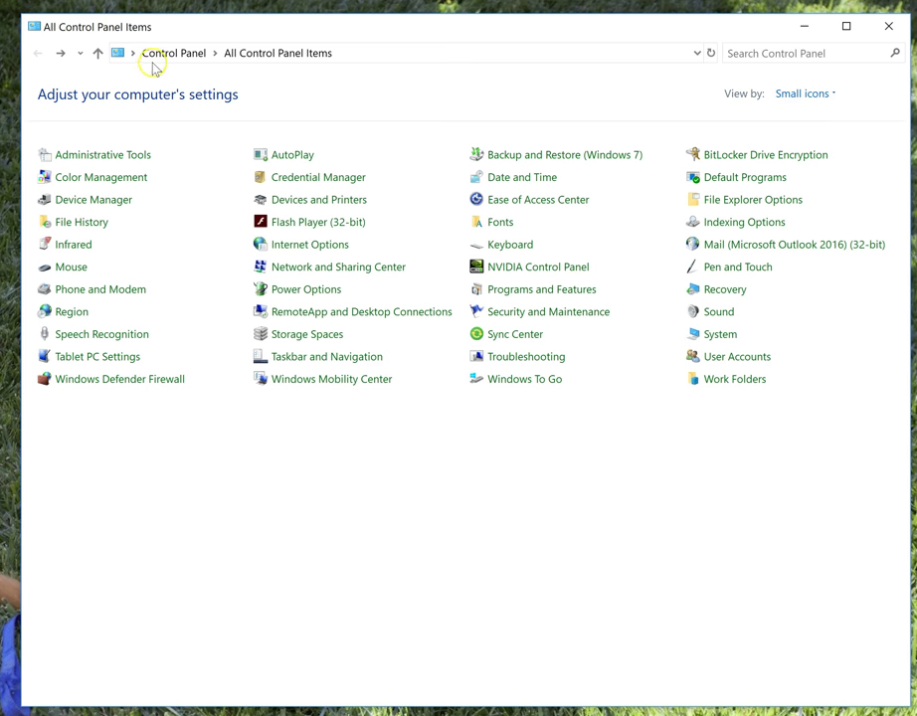
click(499, 224)
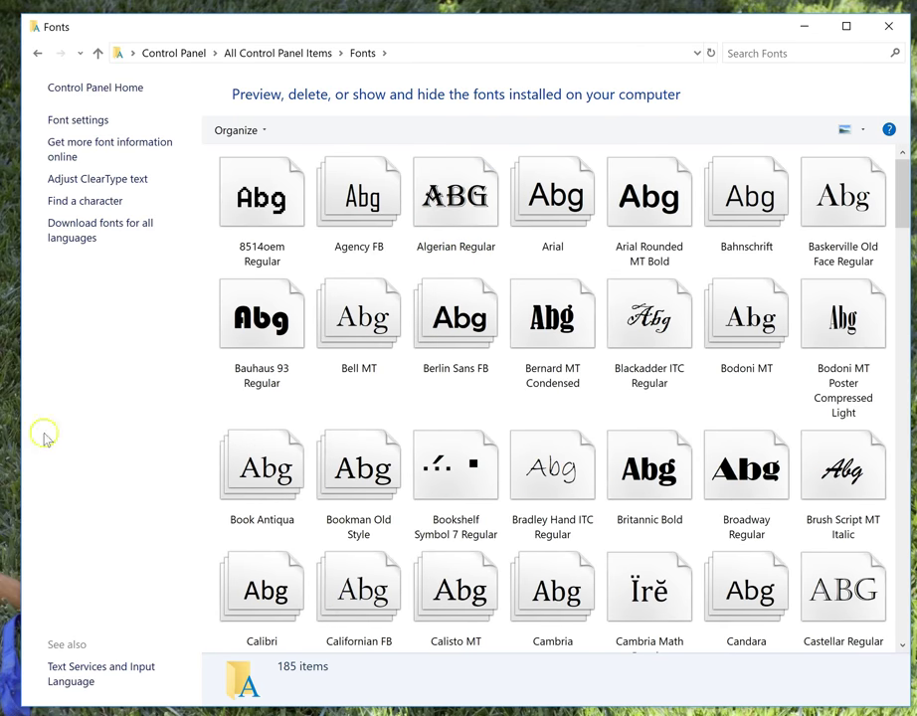
click(10, 502)
drag(9, 502, 397, 401)
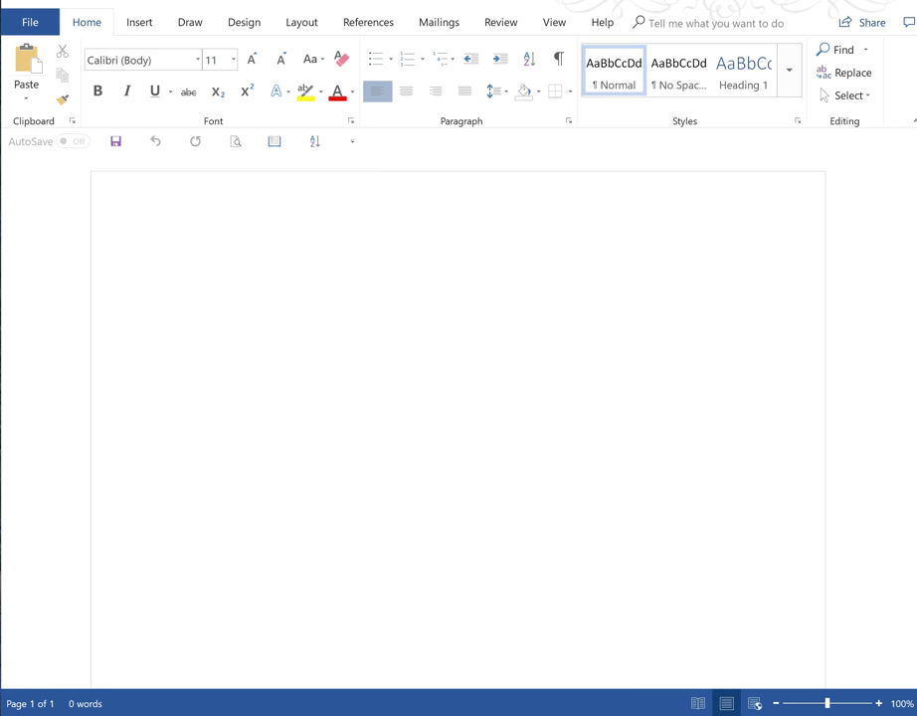
Type 'The quick brown dog jumped over the lazy foxes.', fixing the 'borwn' typo, then select the sentence
text(The quick bo)
text(rwn)
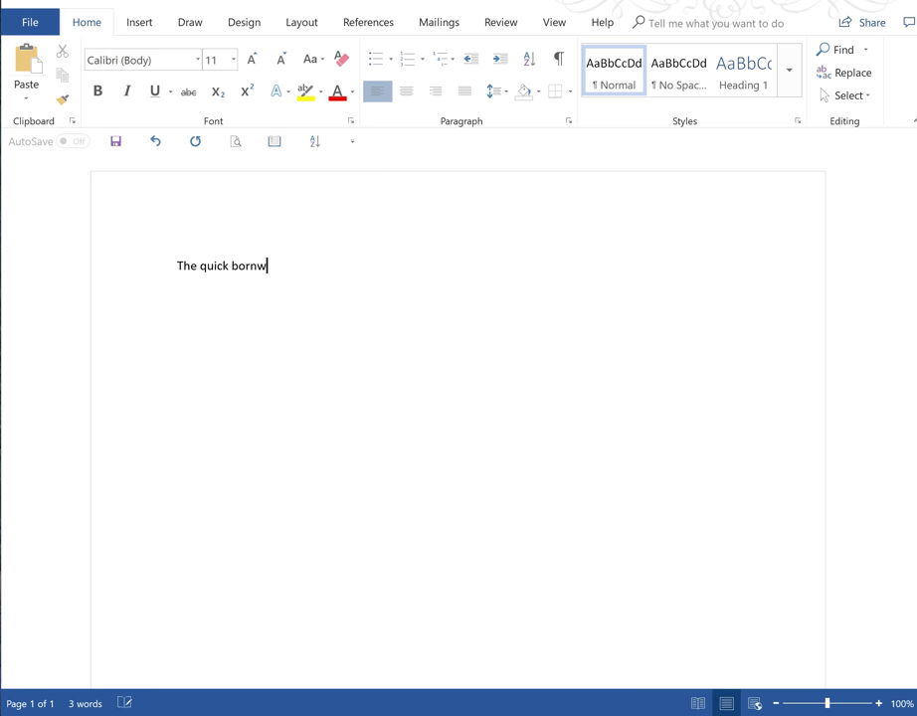
key(BackSpace)
key(BackSpace)
key(BackSpace)
key(BackSpace)
text(rown dog jumped over the lazy foxes.)
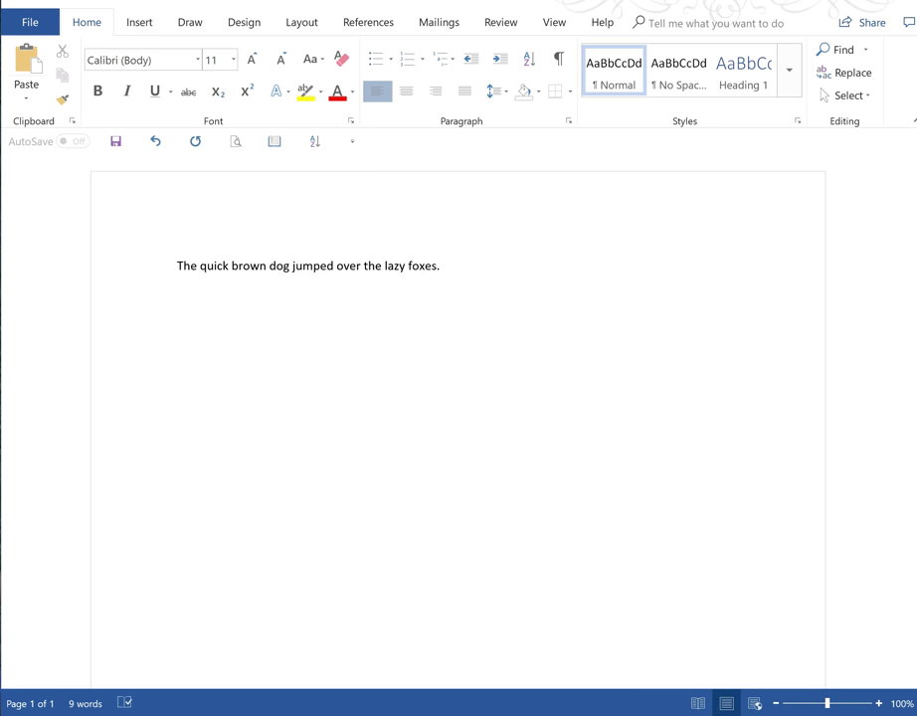
triple_click(286, 268)
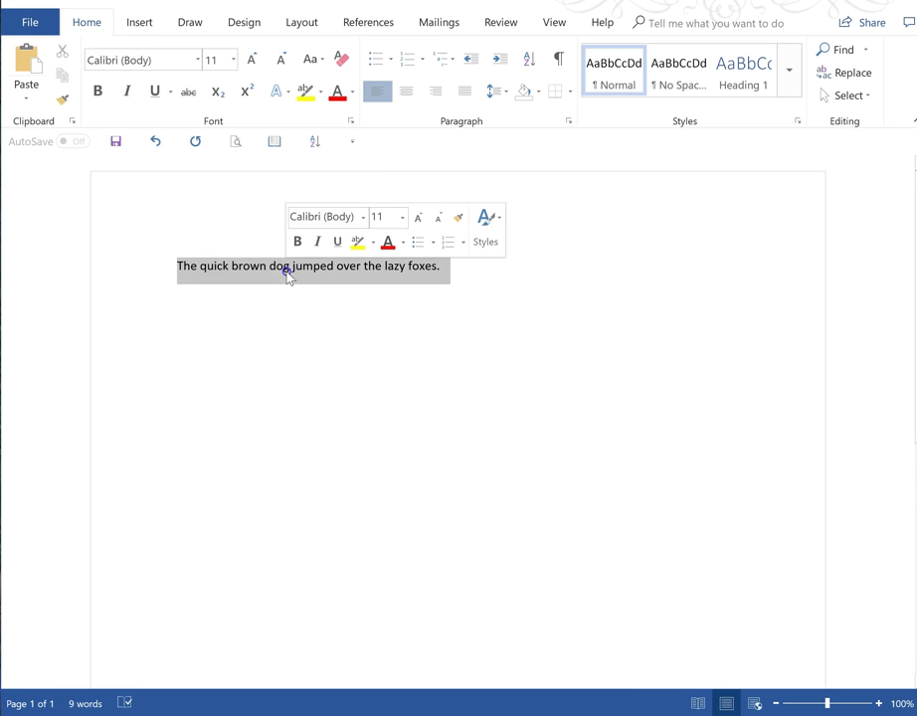
Choose My Secret Code from the Home tab font list for the selected sentence
click(199, 62)
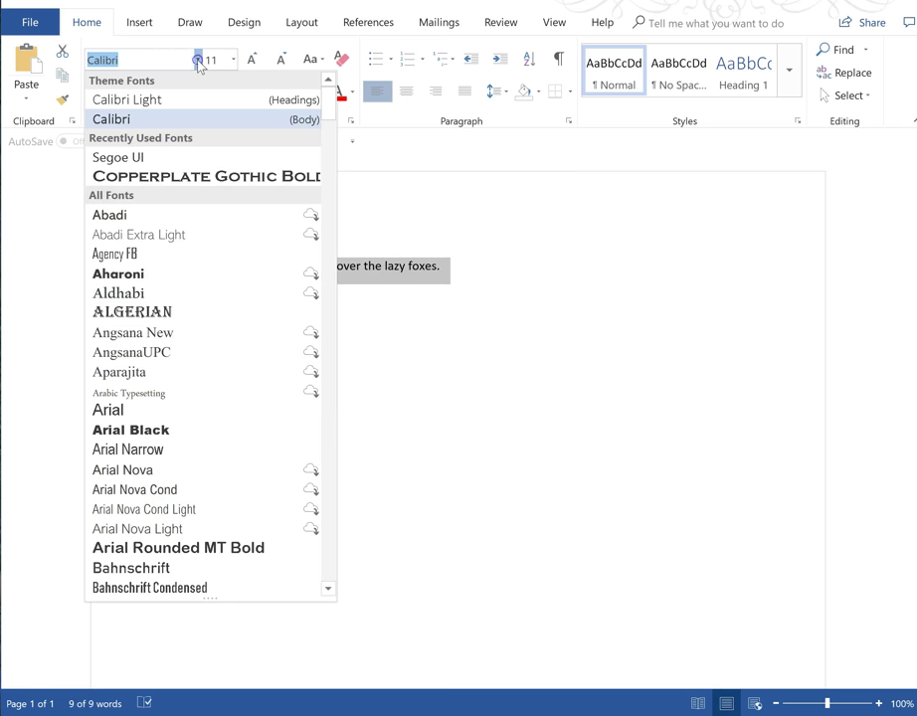
drag(328, 110, 336, 411)
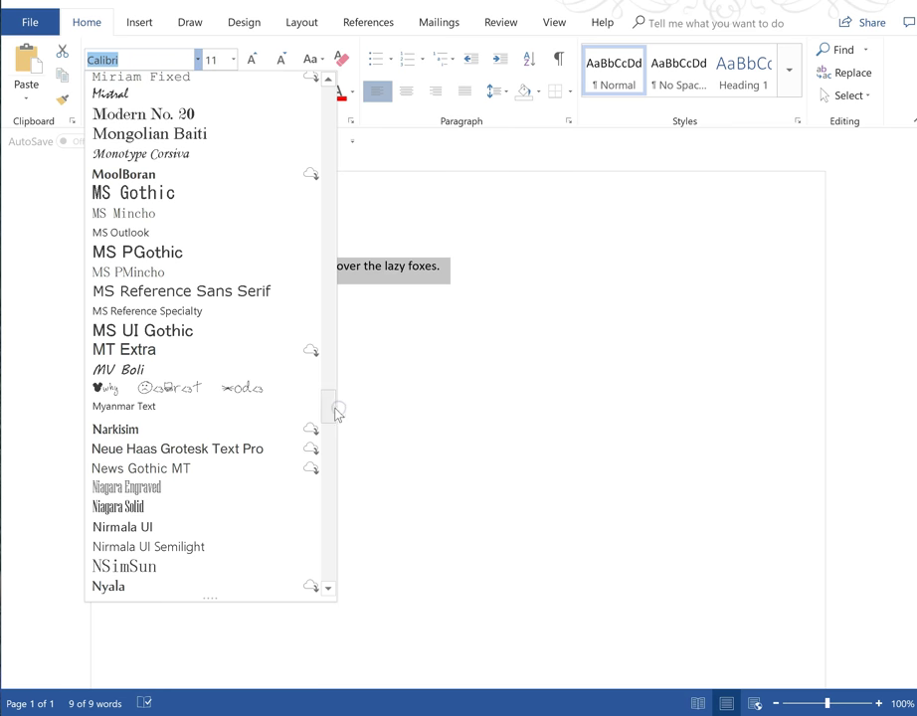
click(195, 387)
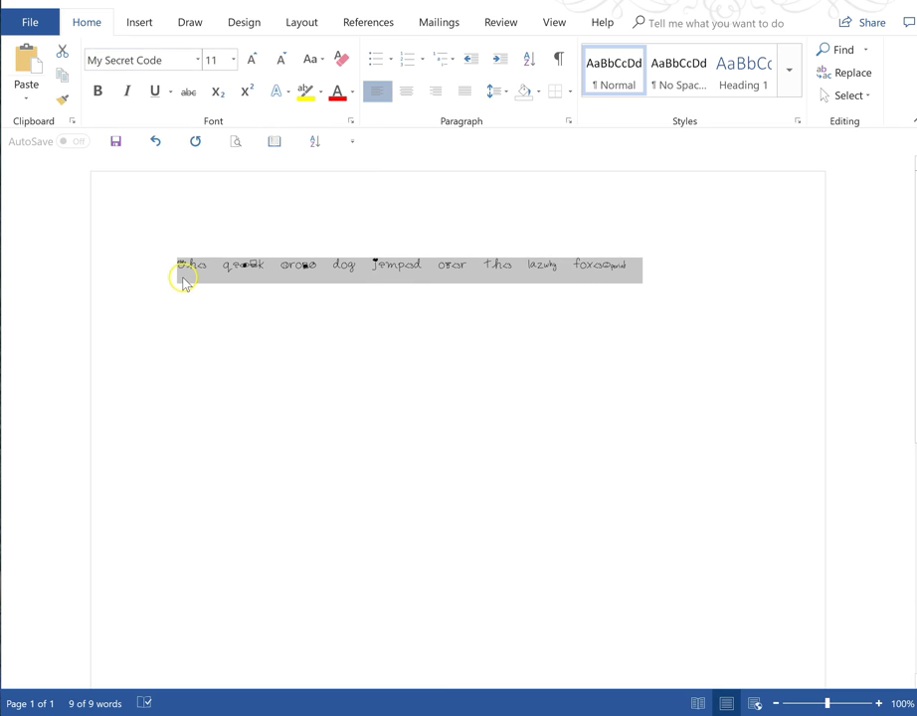
Set the sentence's font size to 28 pt
click(232, 60)
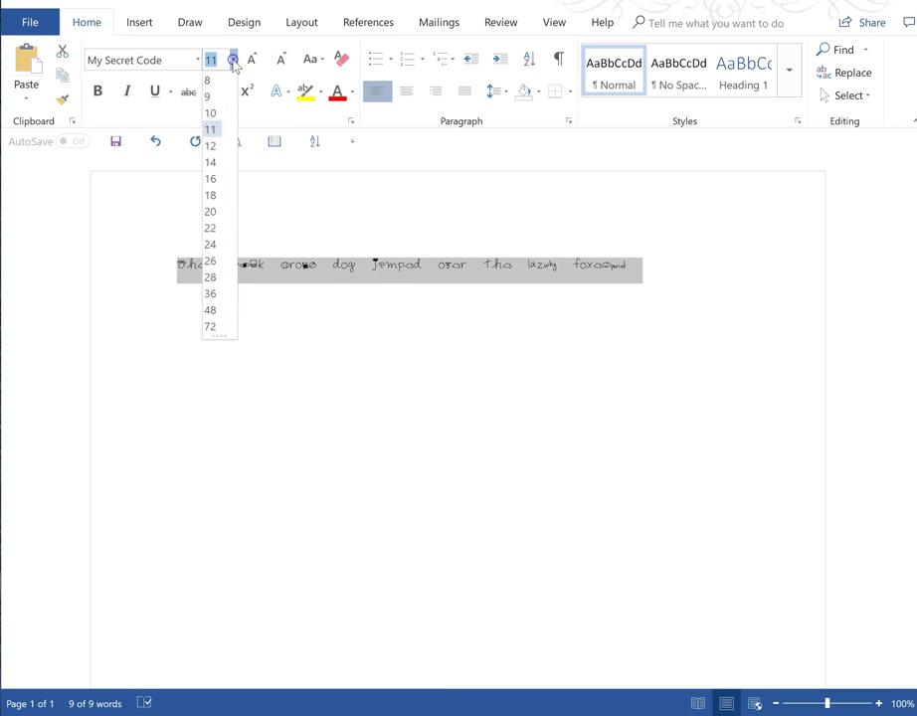
click(217, 279)
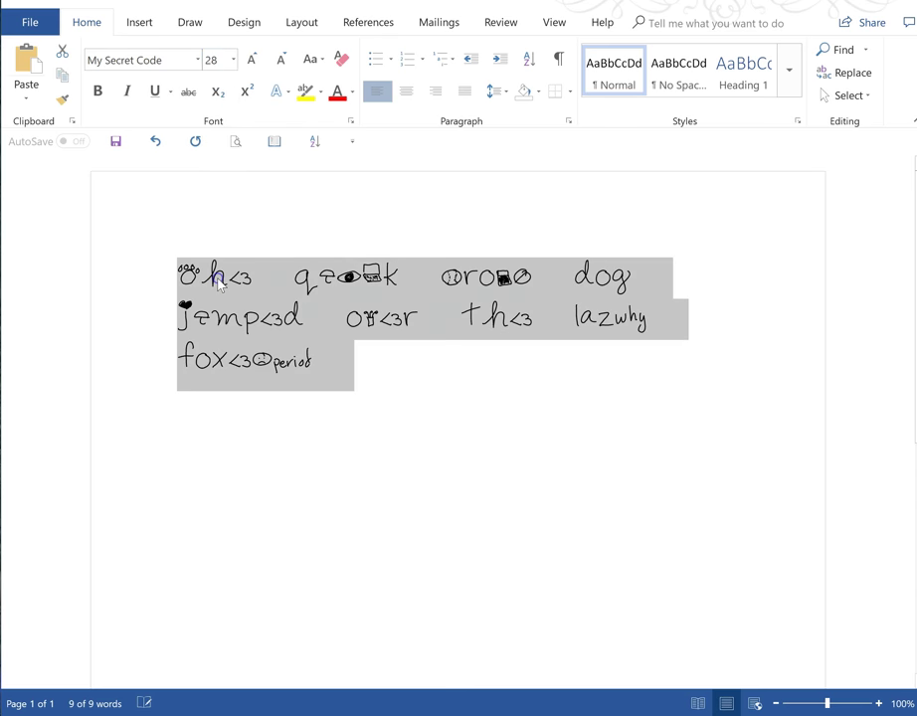
click(387, 391)
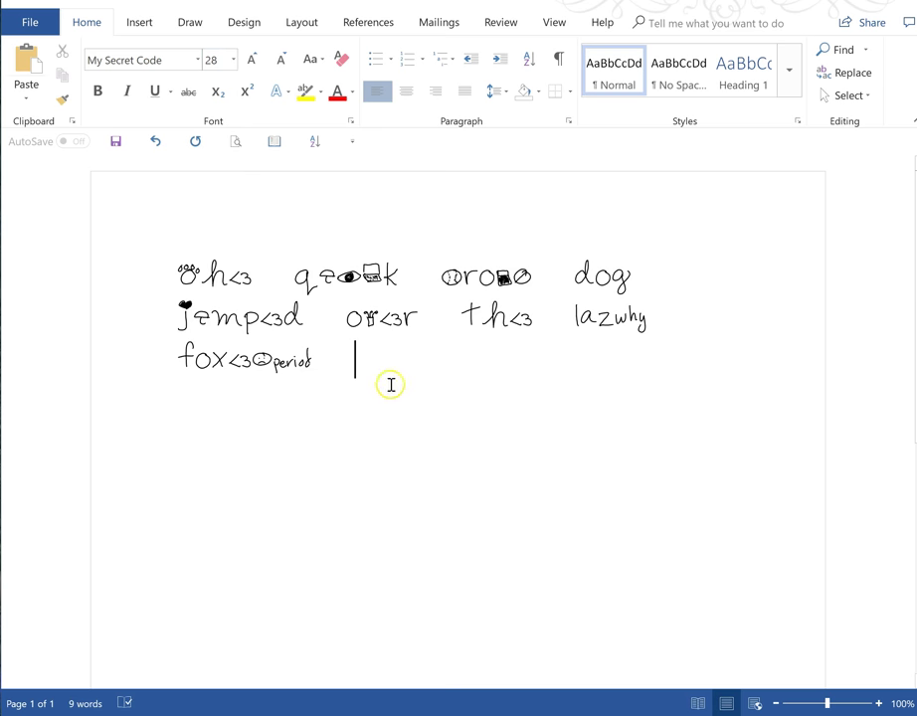
Reselect the sentence and change its font back to Calibri
drag(389, 385, 170, 273)
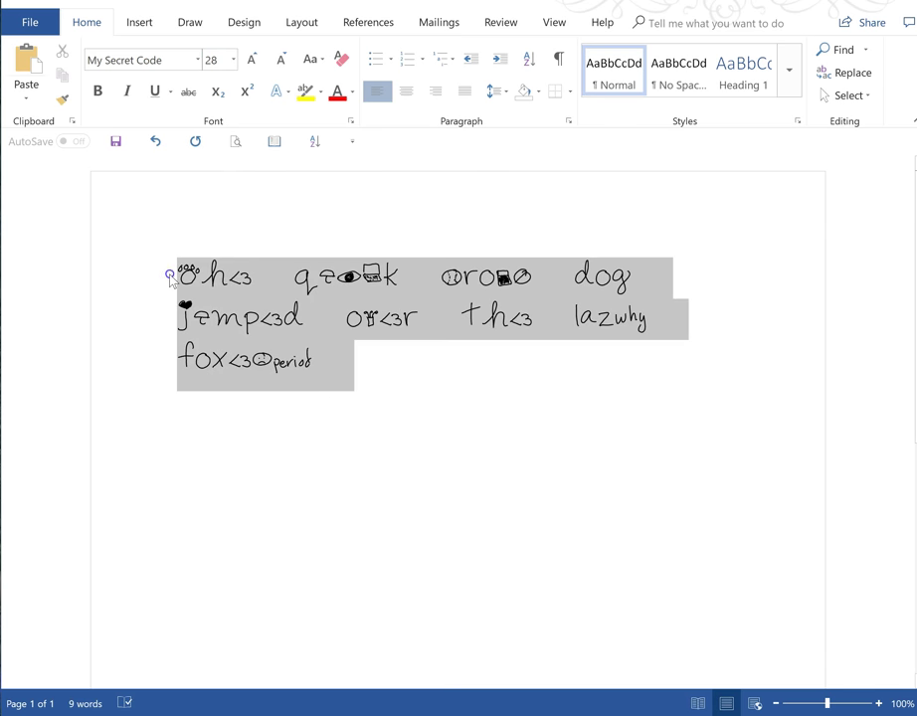
click(197, 61)
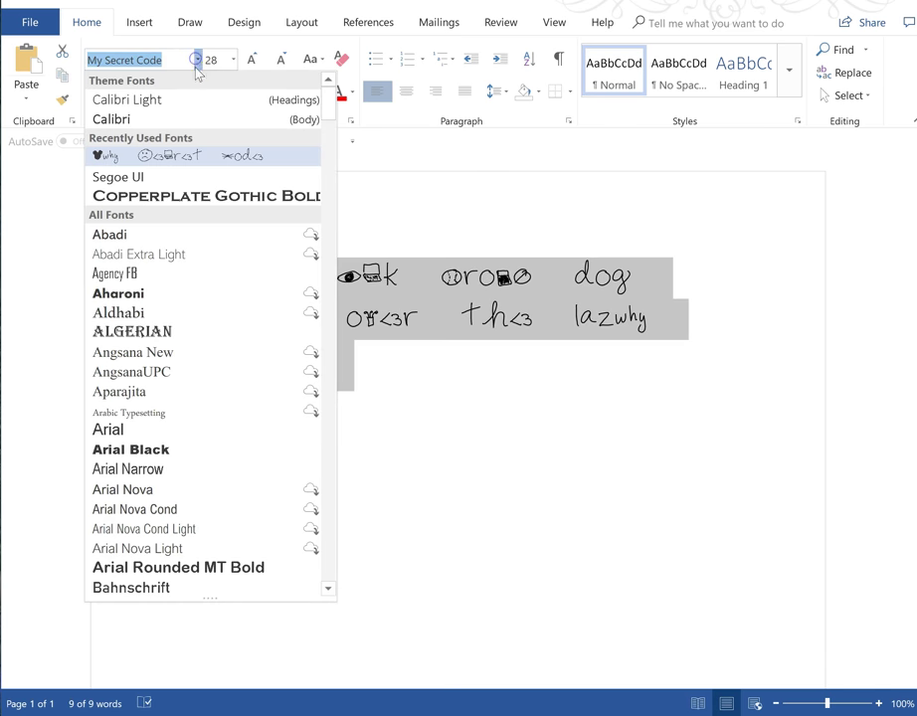
click(145, 119)
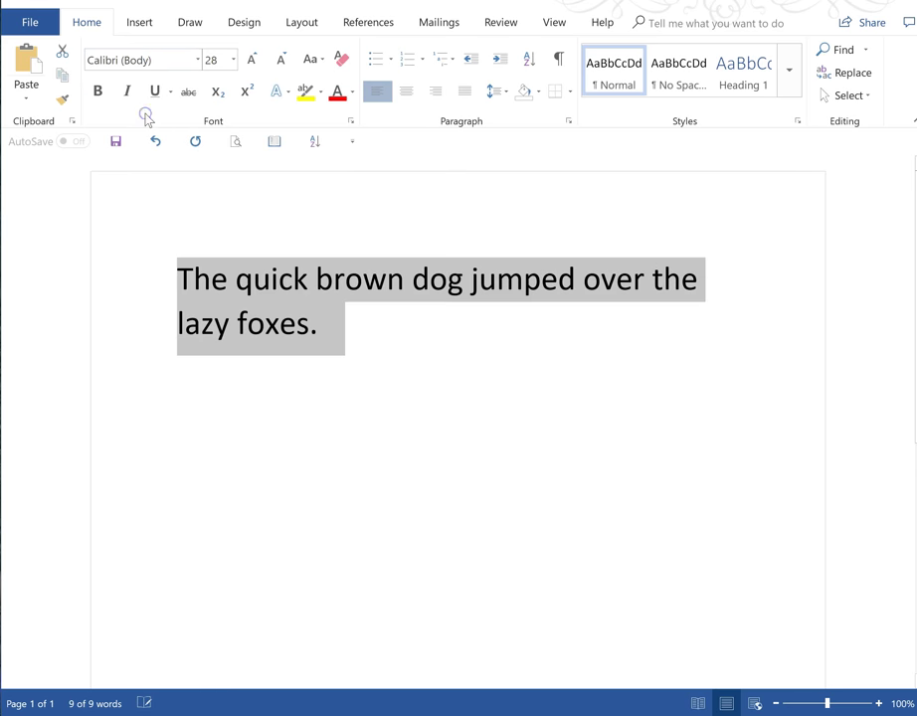